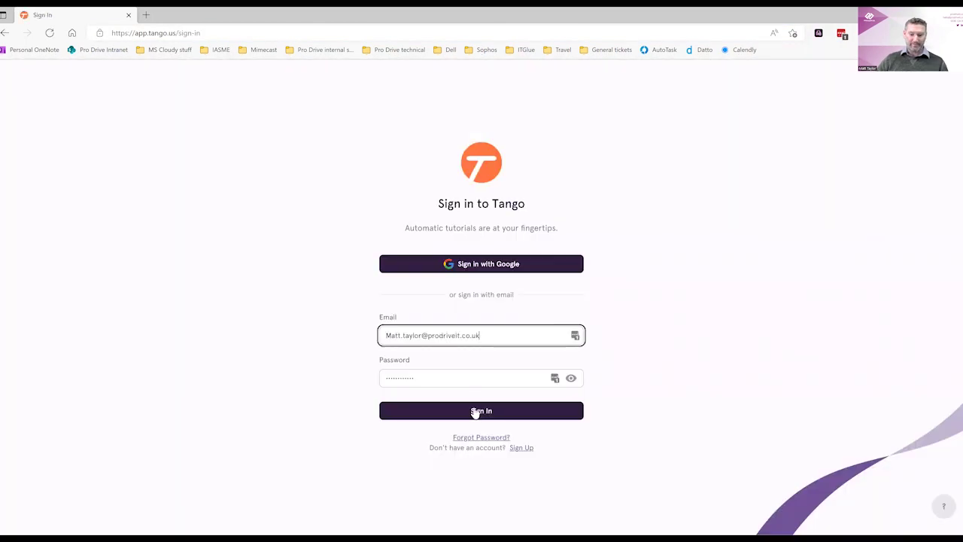
# Sign in to Tango and add the Tango extension to Edge from Edge Add-ons.
pyautogui.click(479, 413)
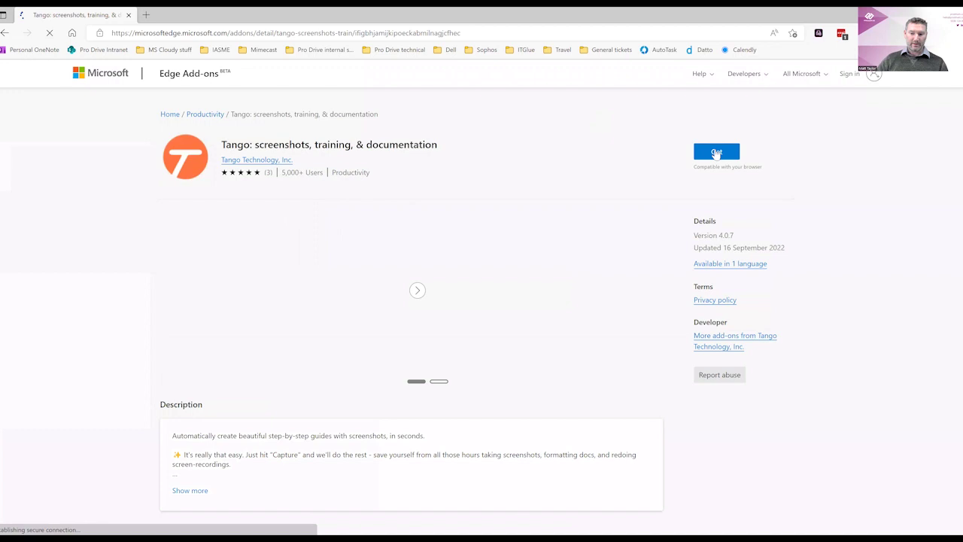
pyautogui.click(716, 154)
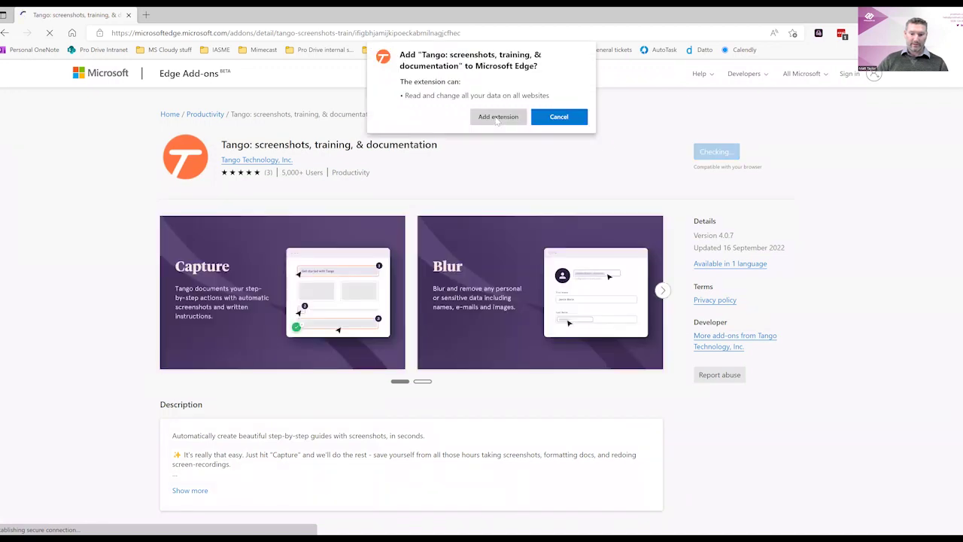
pyautogui.click(497, 118)
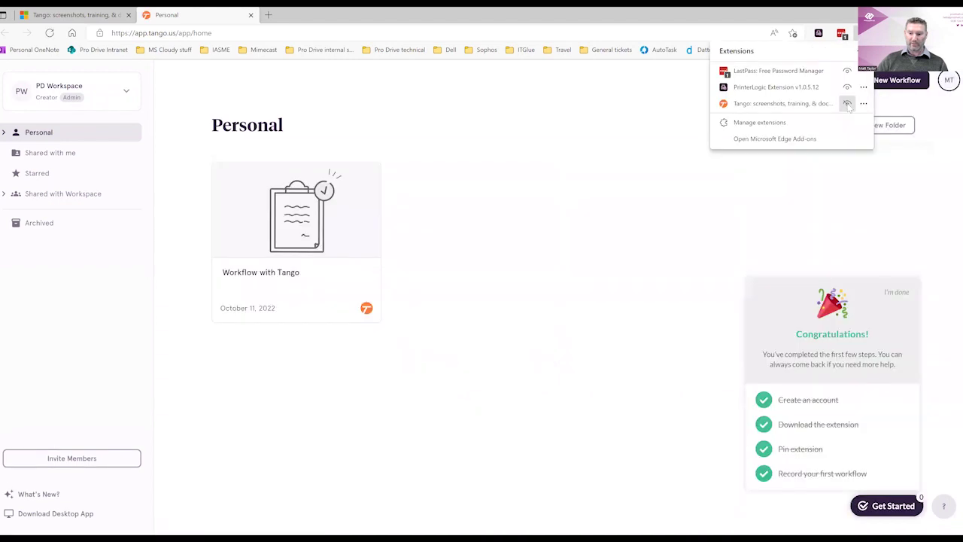
# Pin the Tango extension to the Edge toolbar and dismiss the congratulations checklist.
pyautogui.click(847, 104)
pyautogui.click(844, 42)
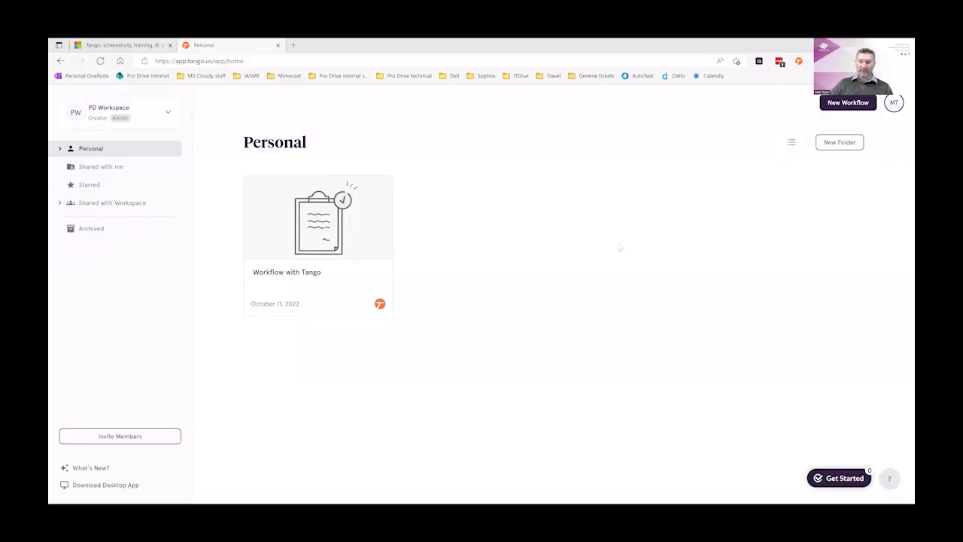
# Start a new Capture Workflow recording from the Tango toolbar icon.
pyautogui.click(798, 62)
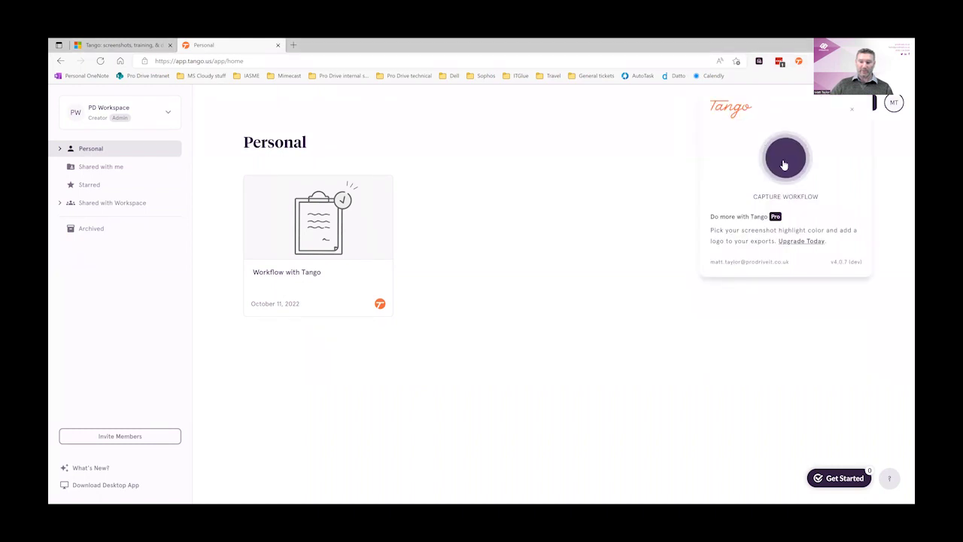
pyautogui.click(782, 160)
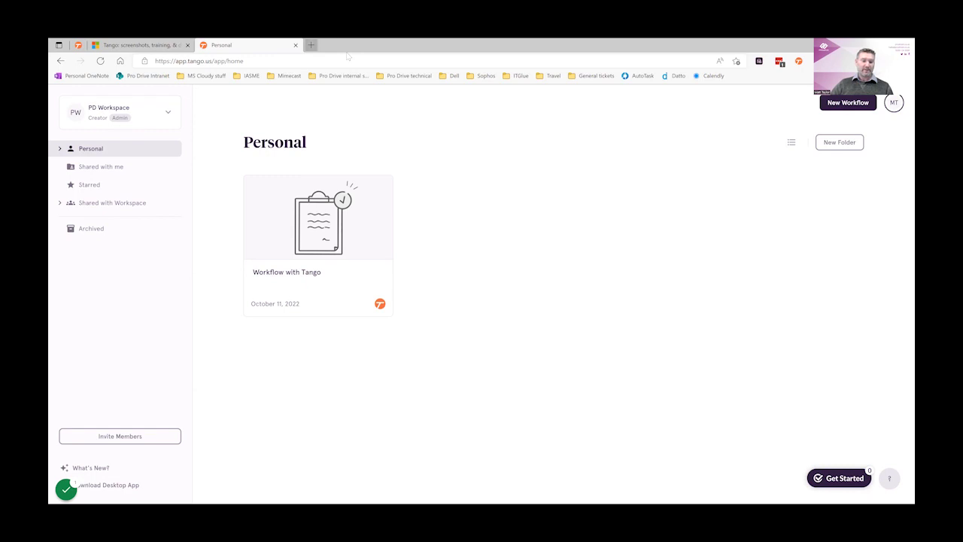
# Load myaccount.microsoft.com in a new tab and open the Security info page.
pyautogui.click(311, 46)
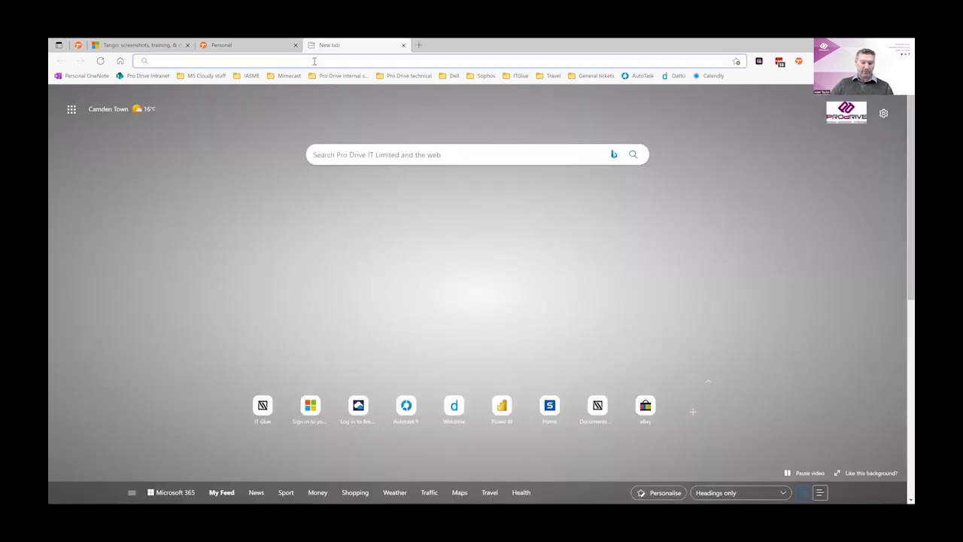
pyautogui.write('https://myaccount.microsoft.com/')
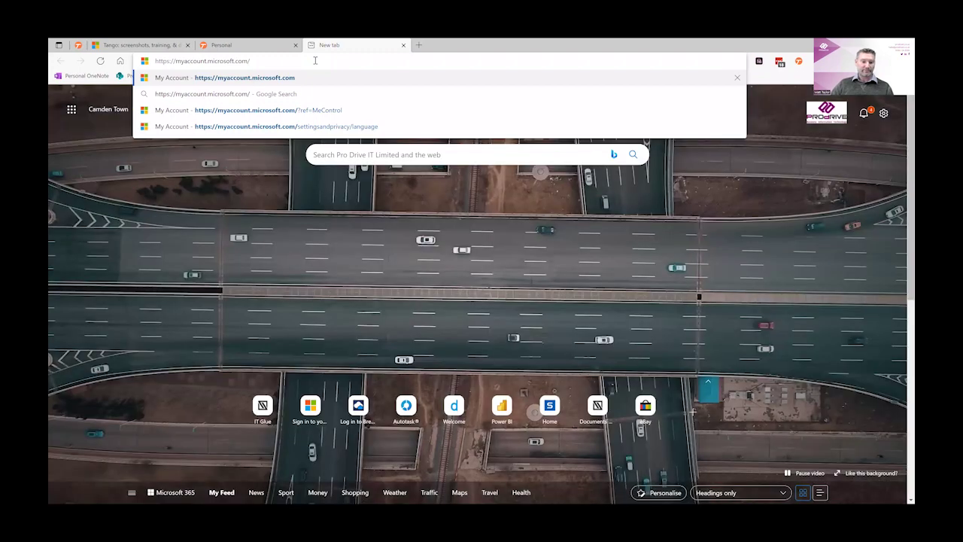
pyautogui.press('Return')
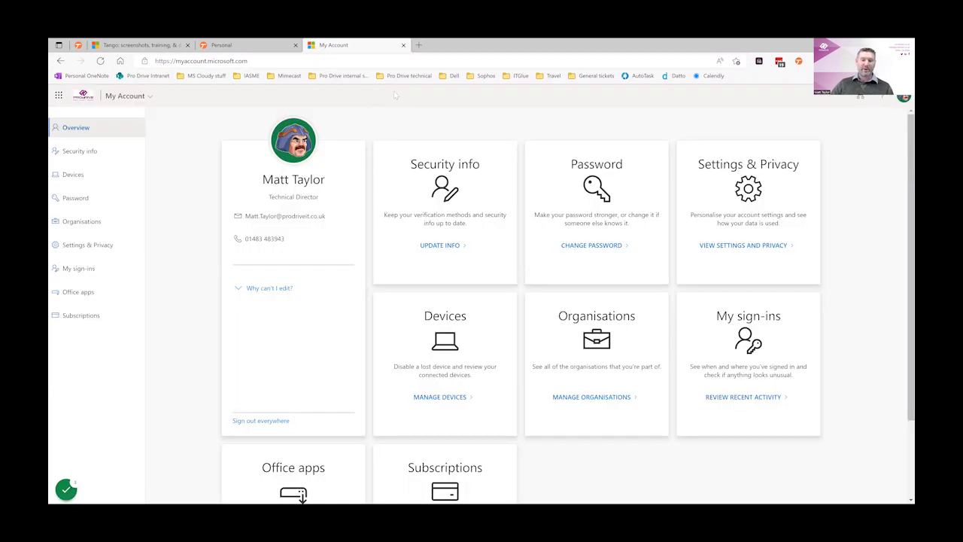
pyautogui.click(439, 245)
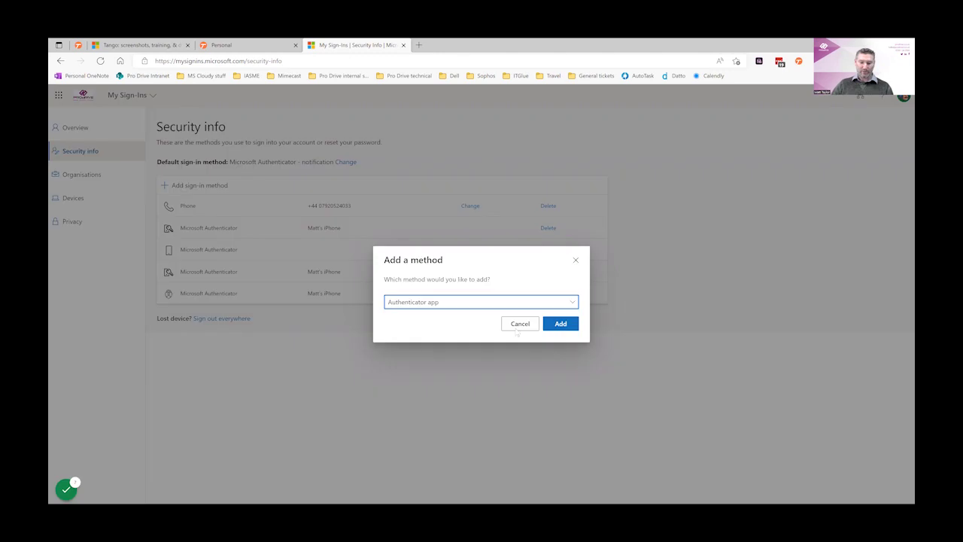
# Register a Microsoft Authenticator app sign-in method, then finish the Tango capture.
pyautogui.click(559, 330)
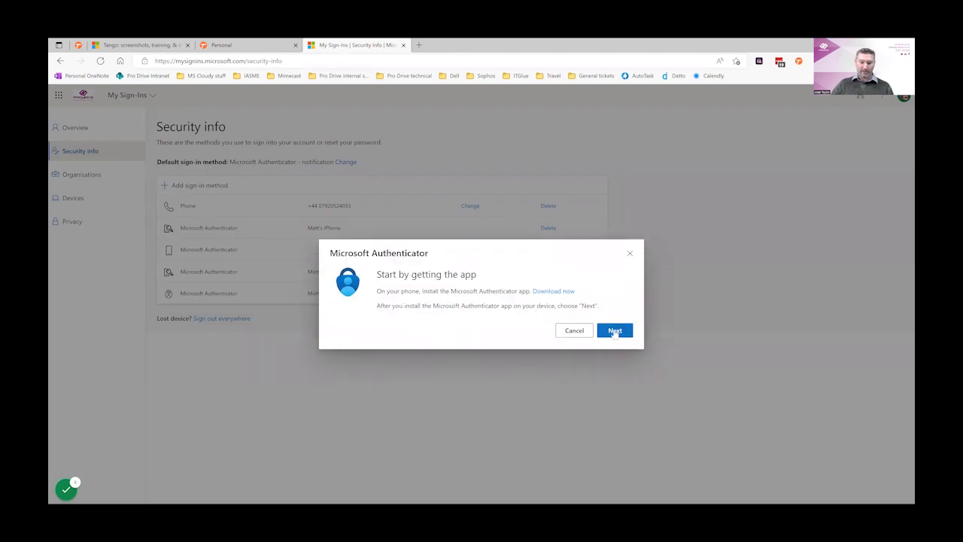
pyautogui.click(615, 332)
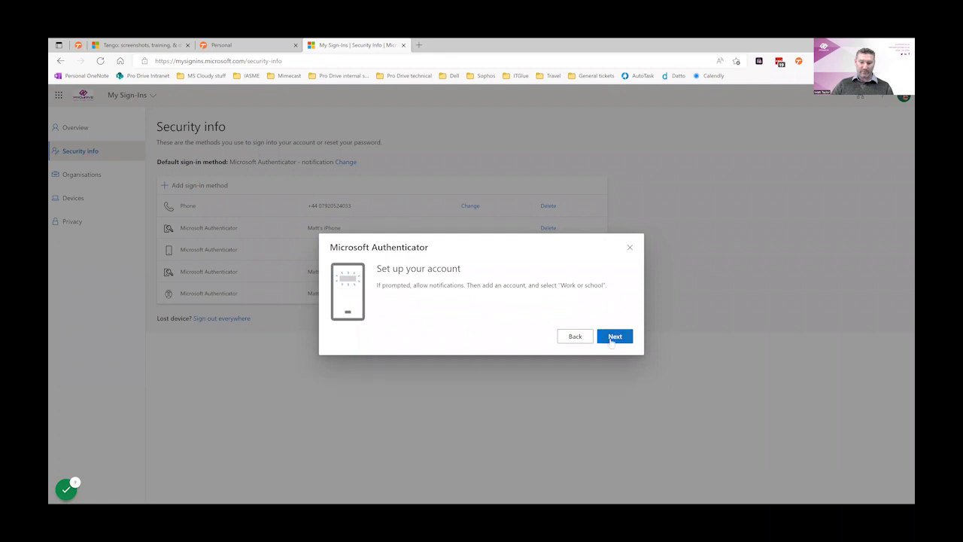
pyautogui.click(611, 340)
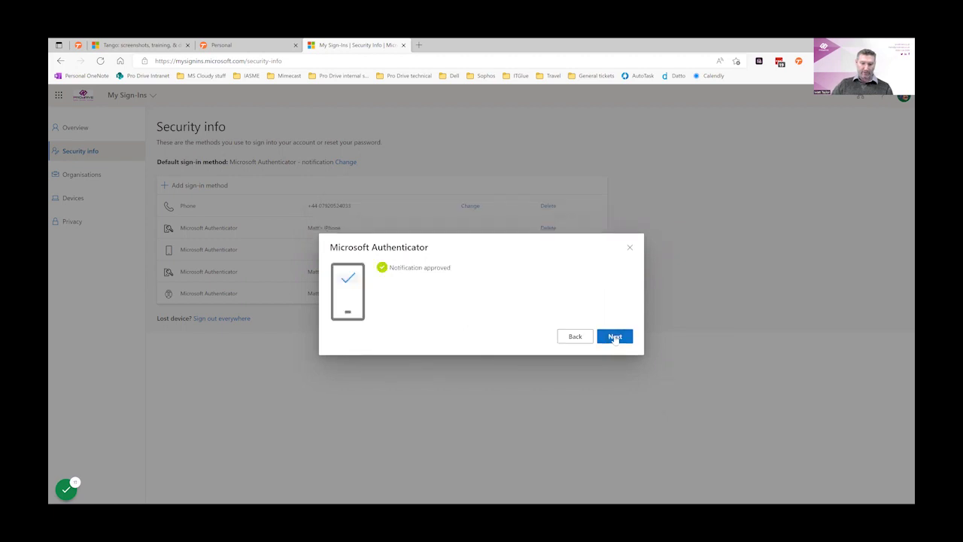
pyautogui.click(614, 337)
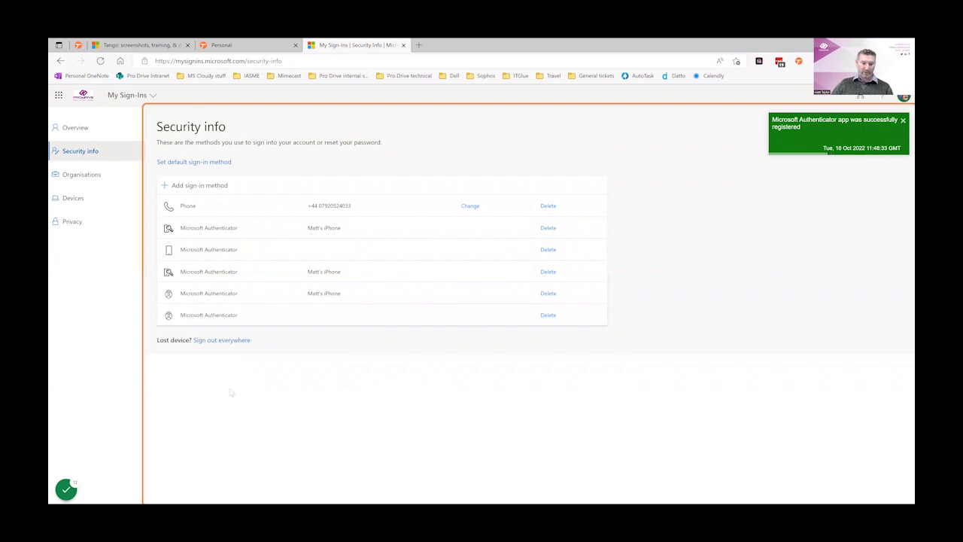
pyautogui.click(65, 488)
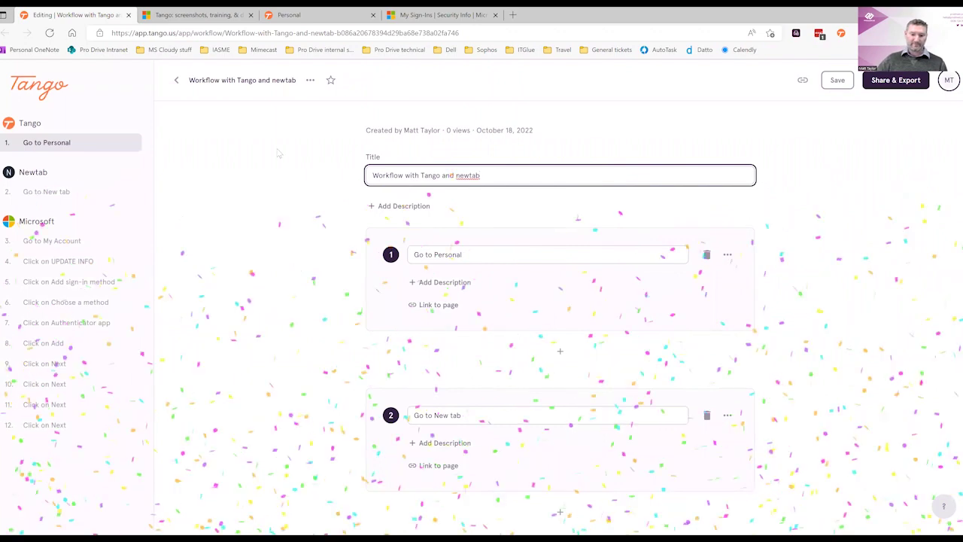
# Retitle the captured workflow to 'Add new phone for MFA'.
pyautogui.click(507, 174)
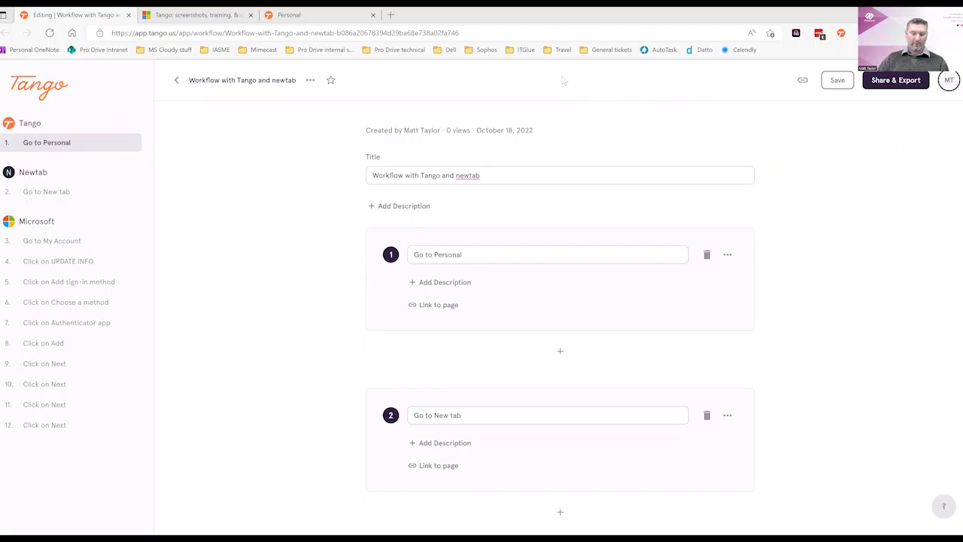
pyautogui.tripleClick(490, 175)
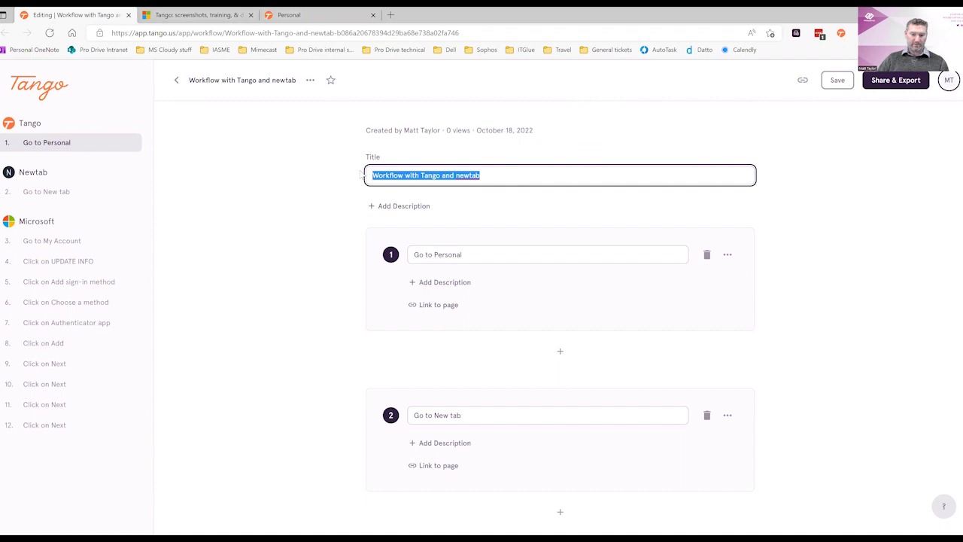
pyautogui.write('Add new phone for MFA')
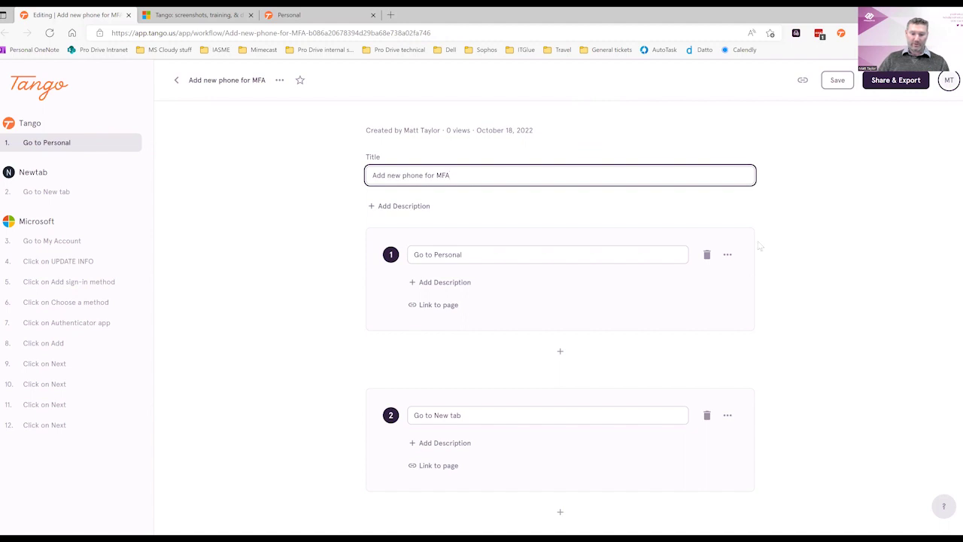
# Delete the 'Go to Personal' and 'Go to New tab' steps, then review the remaining steps.
pyautogui.scroll(-1, 756, 245)
pyautogui.click(707, 184)
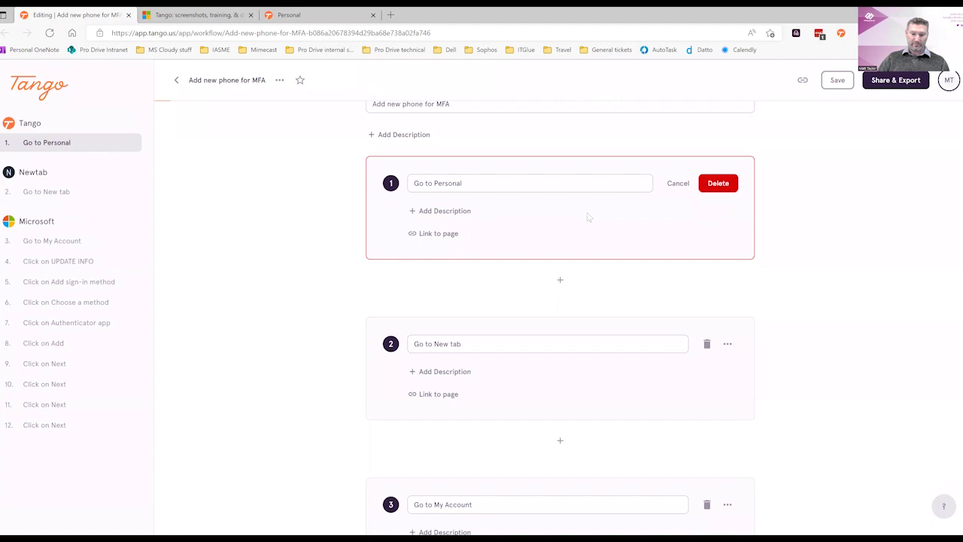
pyautogui.click(716, 184)
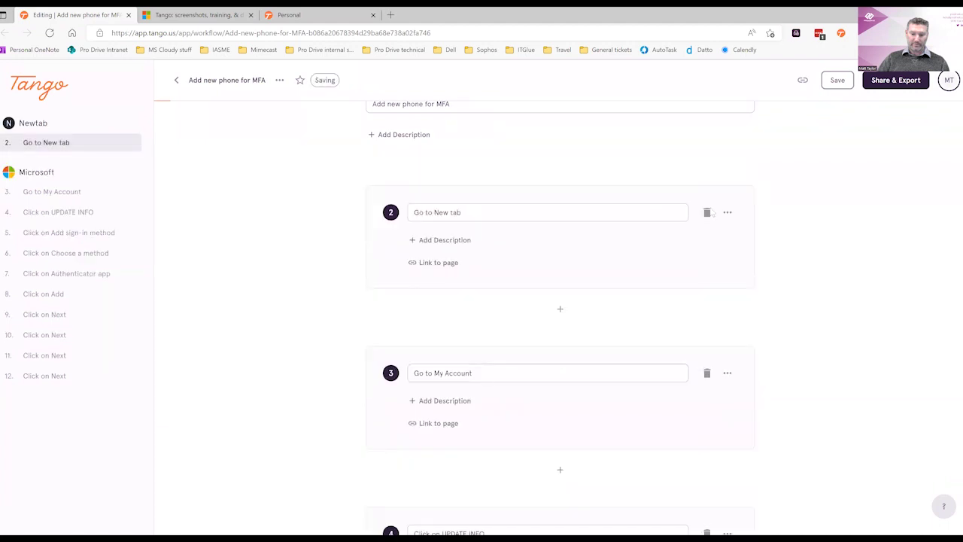
pyautogui.click(707, 184)
pyautogui.click(716, 184)
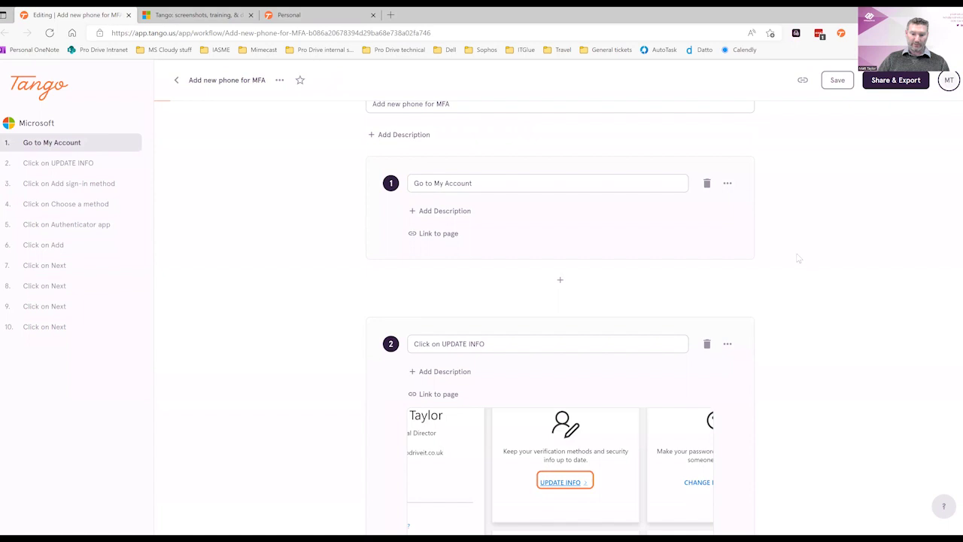
pyautogui.scroll(-3, 799, 257)
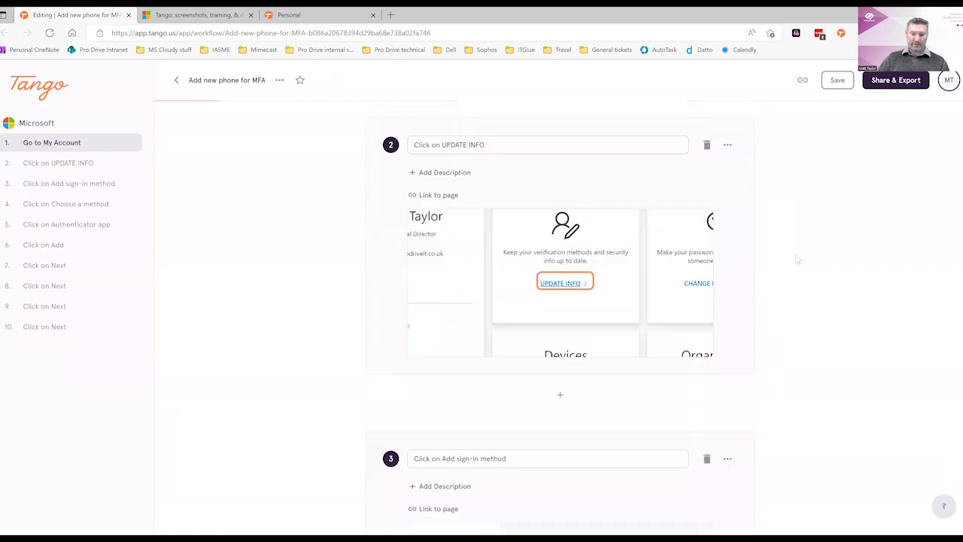
pyautogui.scroll(-1, 797, 259)
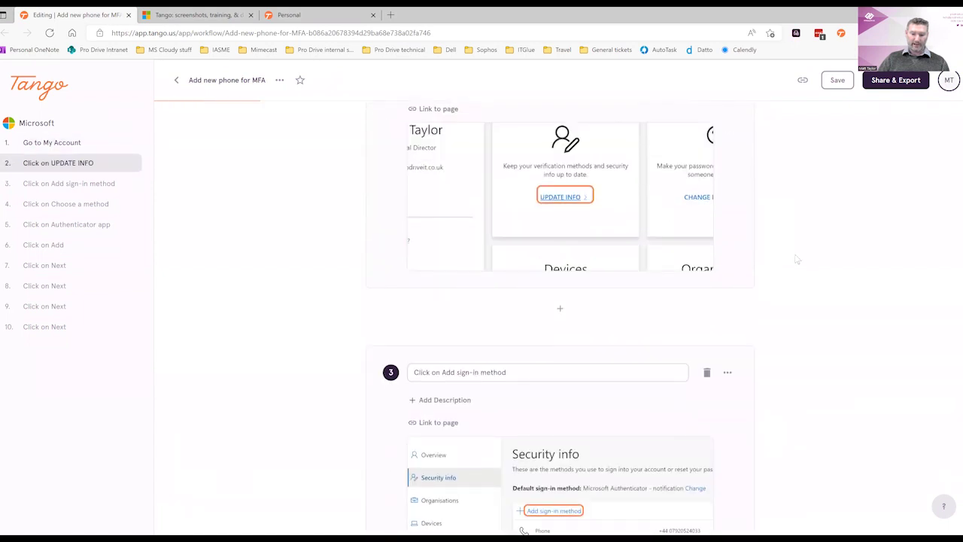
pyautogui.scroll(-2, 797, 259)
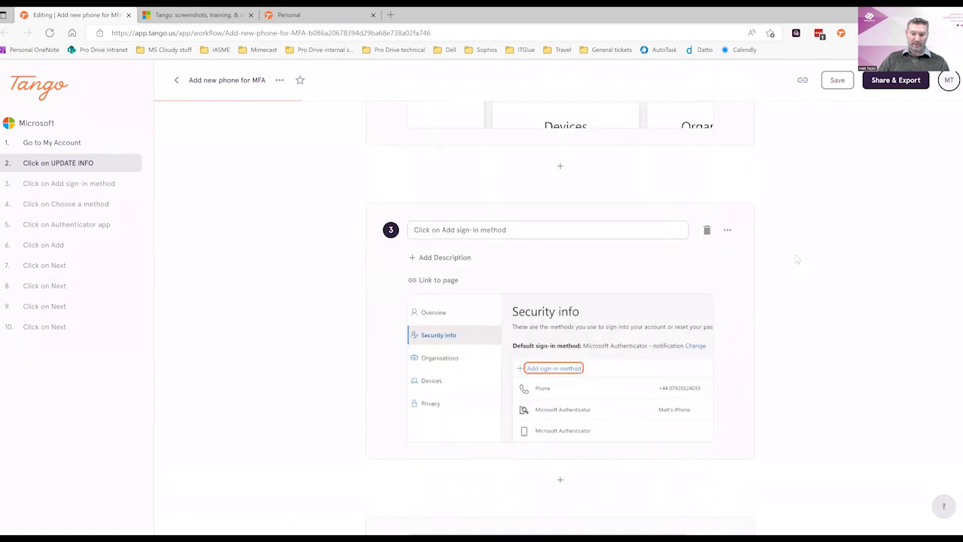
pyautogui.scroll(-4, 797, 259)
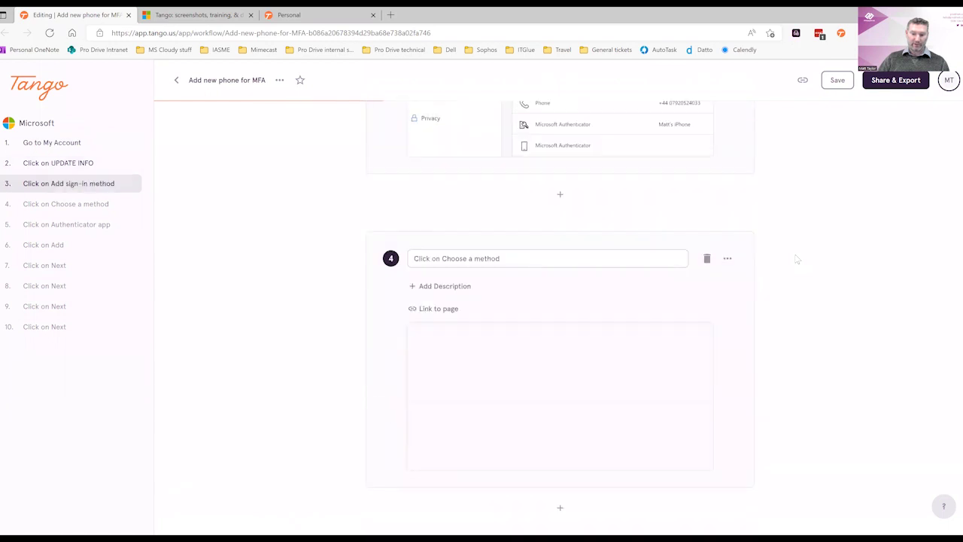
pyautogui.scroll(15, 798, 259)
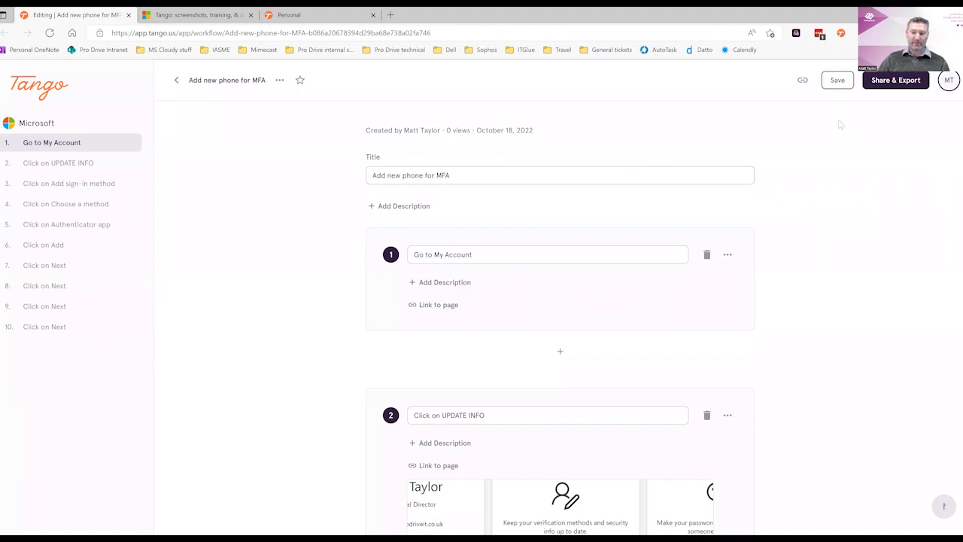
# Download the workflow as the PDF 'Add new phone for MFA.pdf' via Share & Export.
pyautogui.click(888, 82)
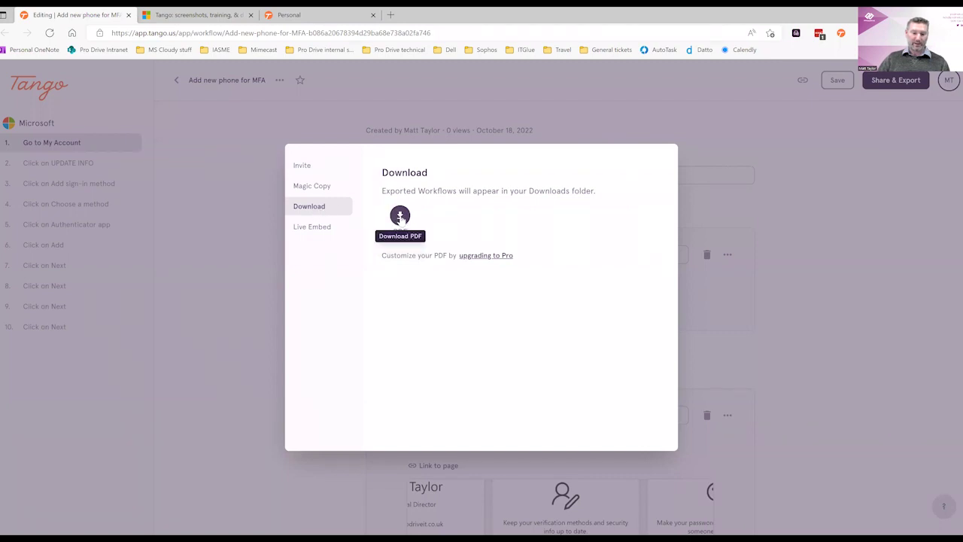
pyautogui.click(400, 218)
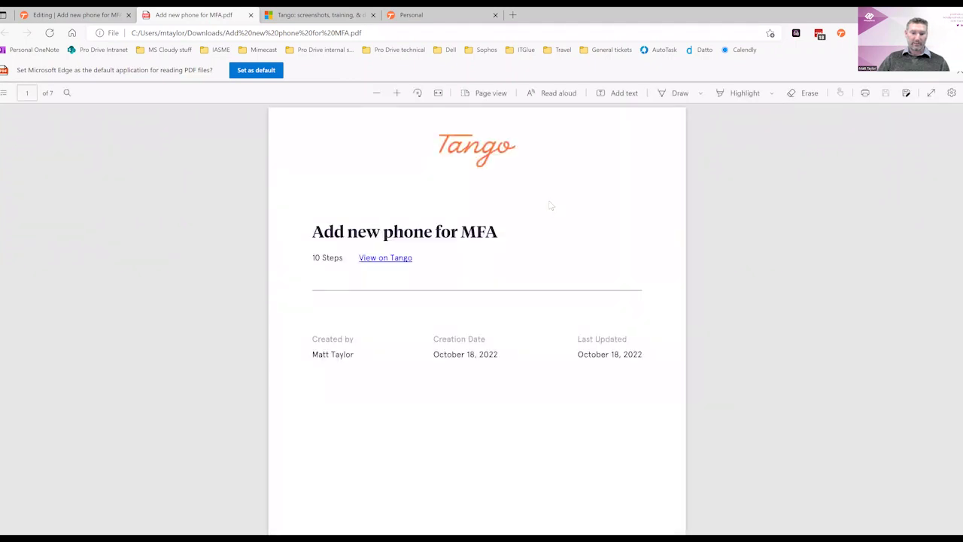
# Scroll through the 7-page 'Add new phone for MFA' PDF guide in Edge.
pyautogui.scroll(-5, 550, 209)
pyautogui.scroll(-3, 542, 206)
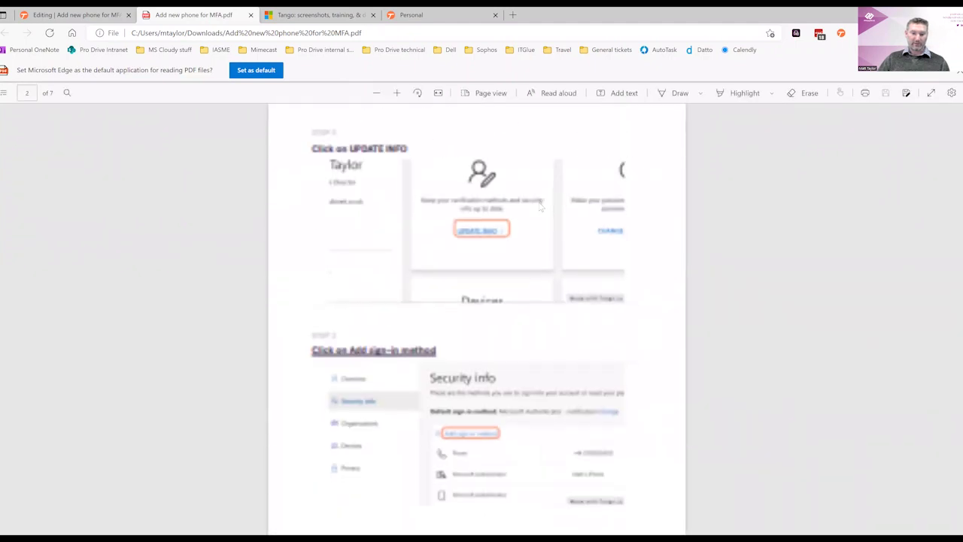
pyautogui.scroll(-4, 540, 207)
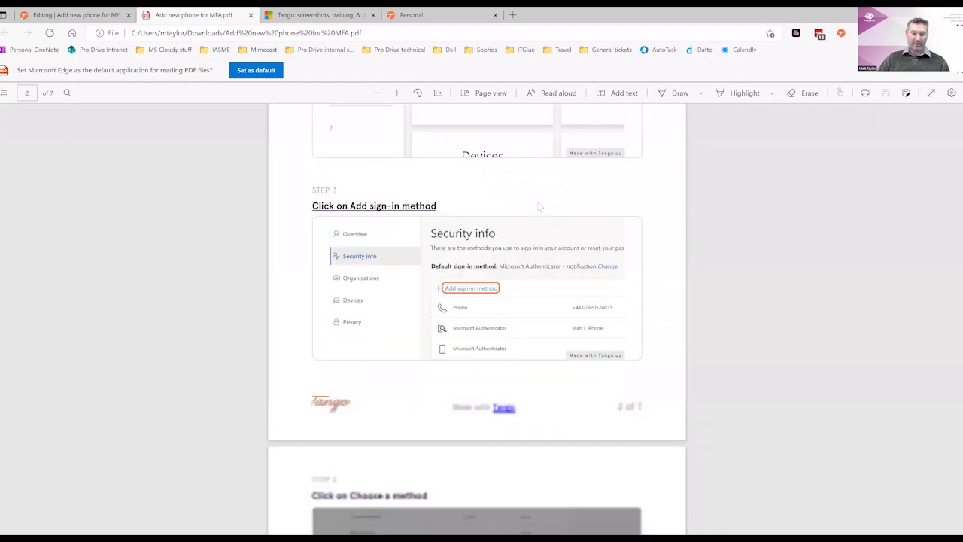
pyautogui.scroll(-3, 539, 206)
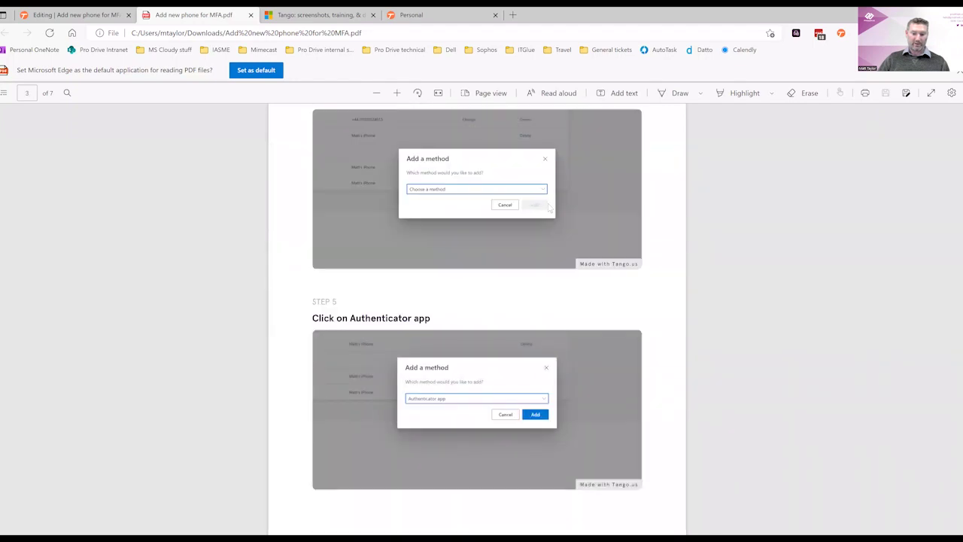
pyautogui.scroll(-4, 548, 207)
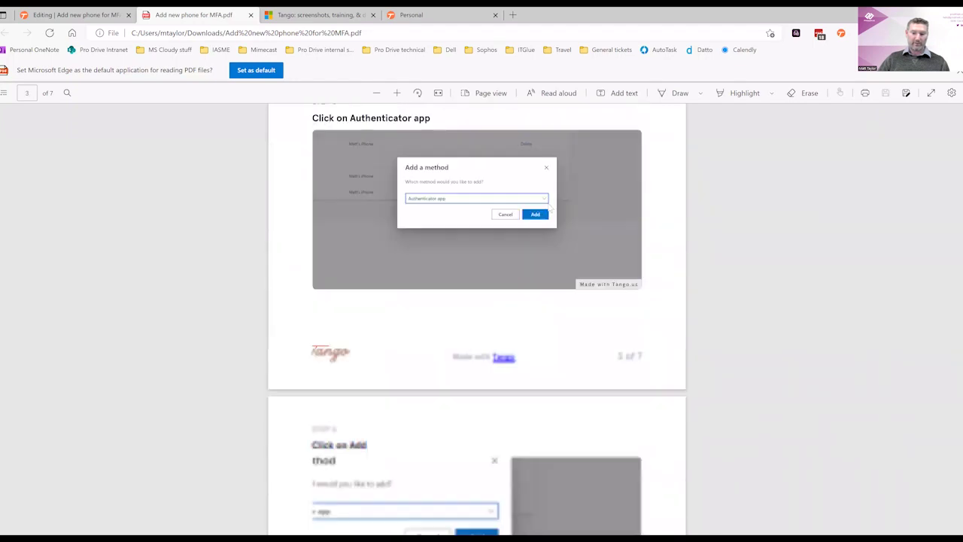
pyautogui.scroll(-4, 548, 208)
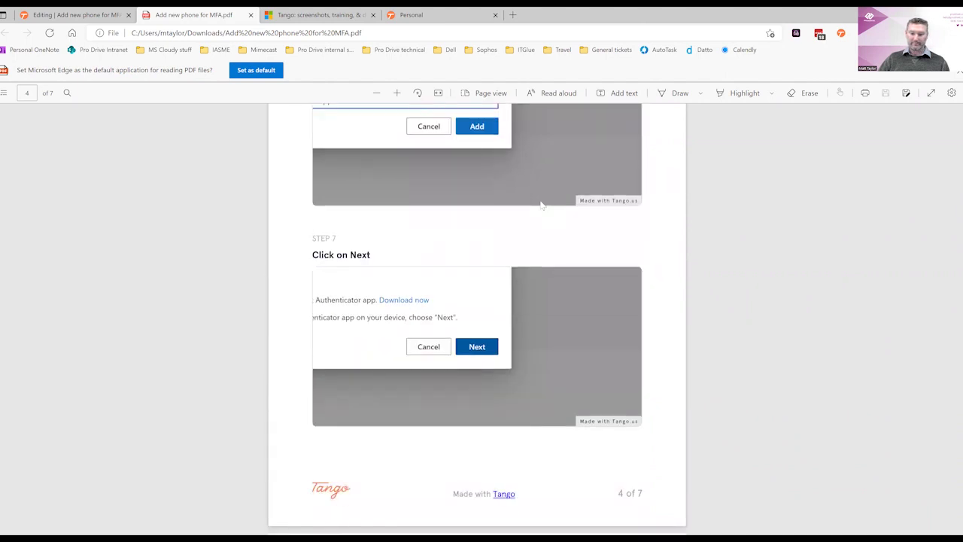
pyautogui.scroll(15, 537, 203)
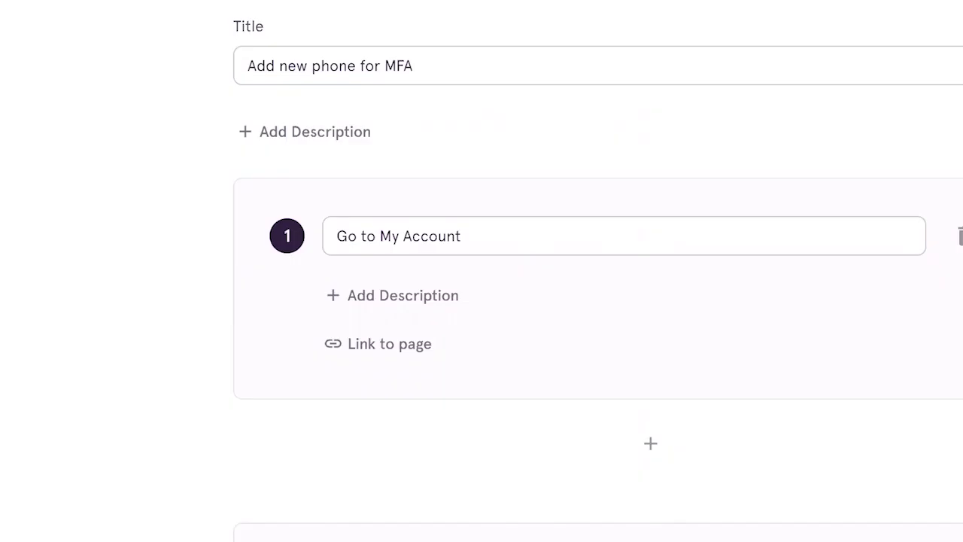
# Check the Share & Export sharing options, then save the edited 10-step workflow.
pyautogui.click(649, 7)
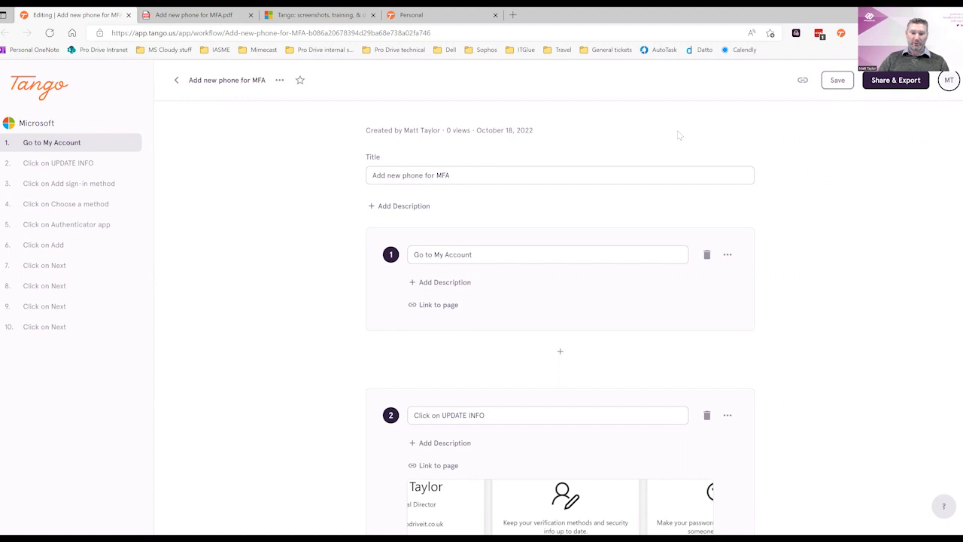
pyautogui.click(837, 80)
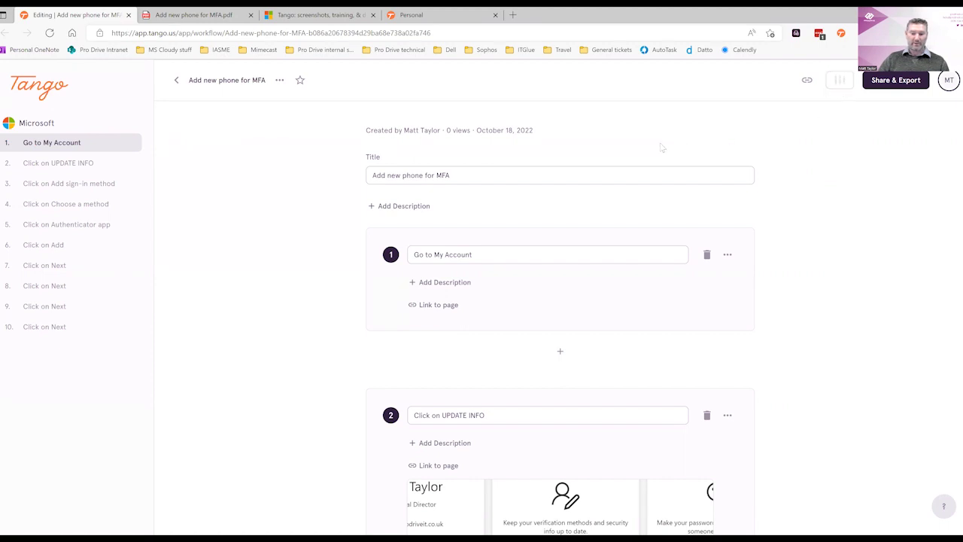